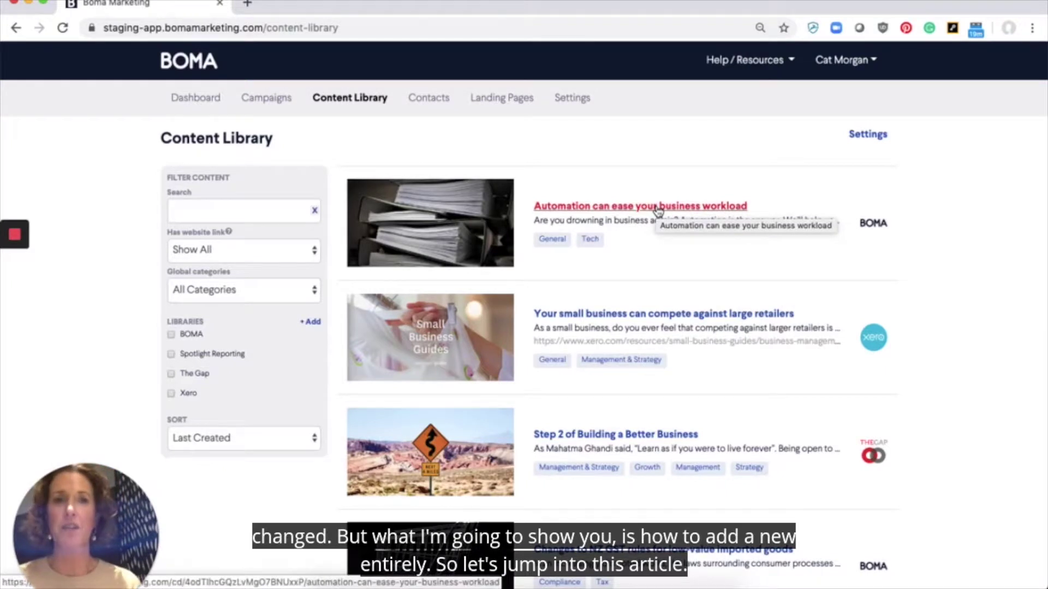
Open the article "Automation can ease your business workload" and read through its preview to the closing paragraph.
{"action": "left_click", "coordinate": [657, 206]}
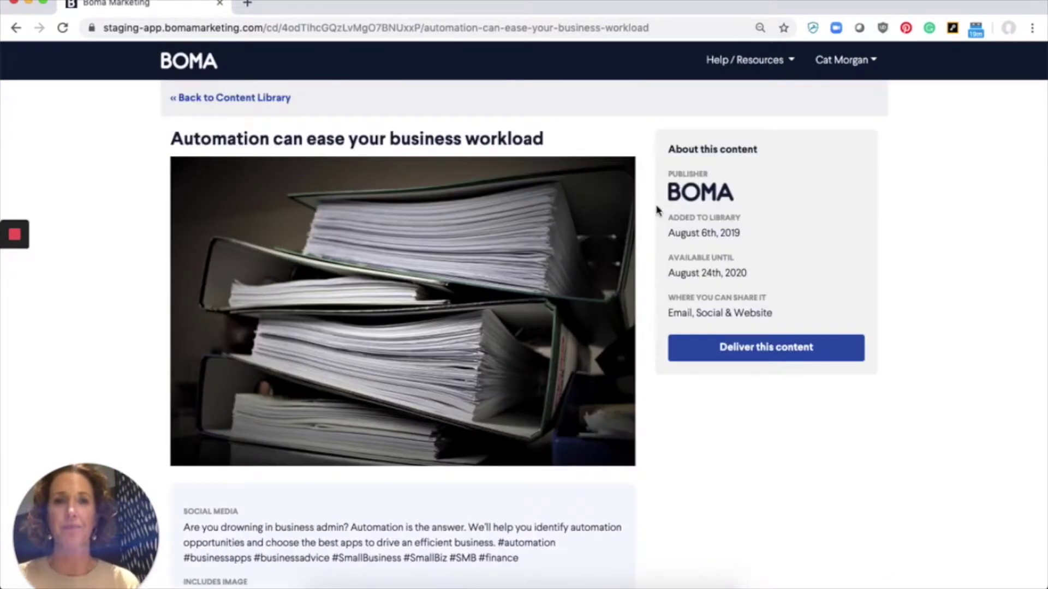
{"action": "scroll", "coordinate": [505, 299], "scroll_direction": "down", "scroll_amount": 3}
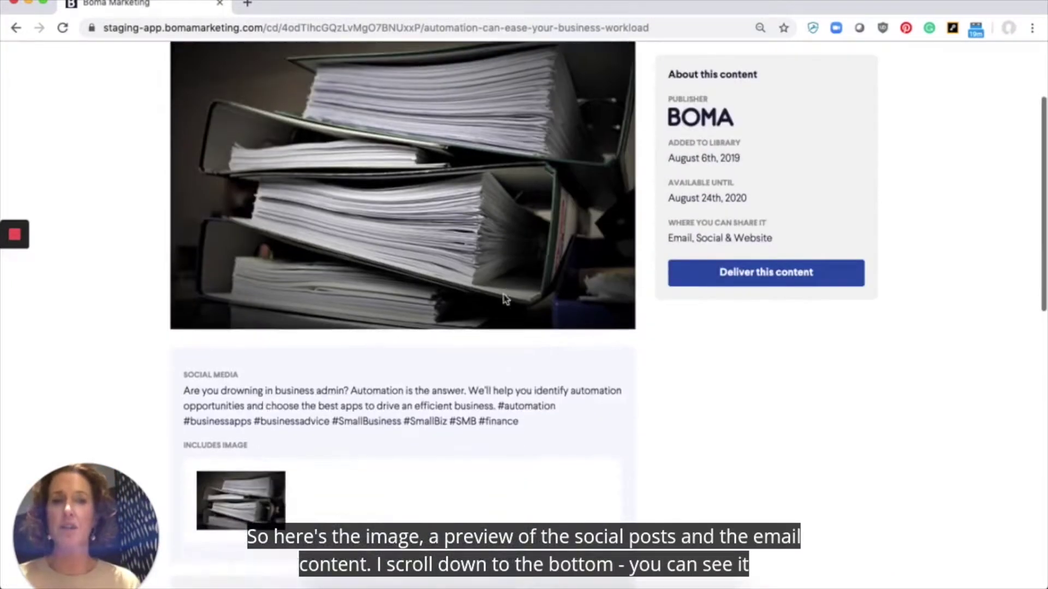
{"action": "scroll", "coordinate": [484, 259], "scroll_direction": "down", "scroll_amount": 3}
{"action": "scroll", "coordinate": [466, 322], "scroll_direction": "down", "scroll_amount": 6}
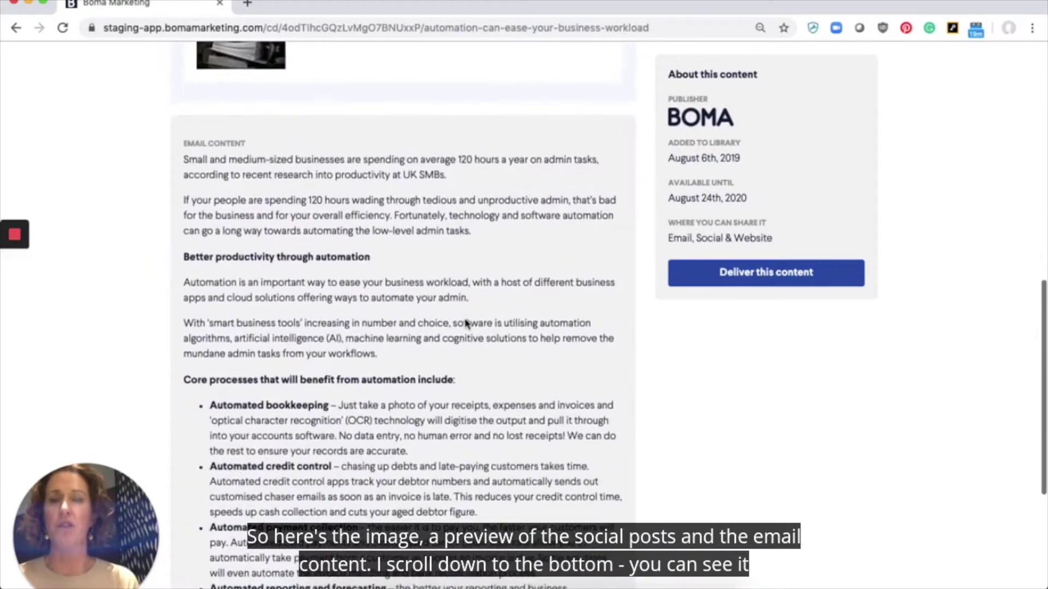
{"action": "scroll", "coordinate": [465, 322], "scroll_direction": "down", "scroll_amount": 8}
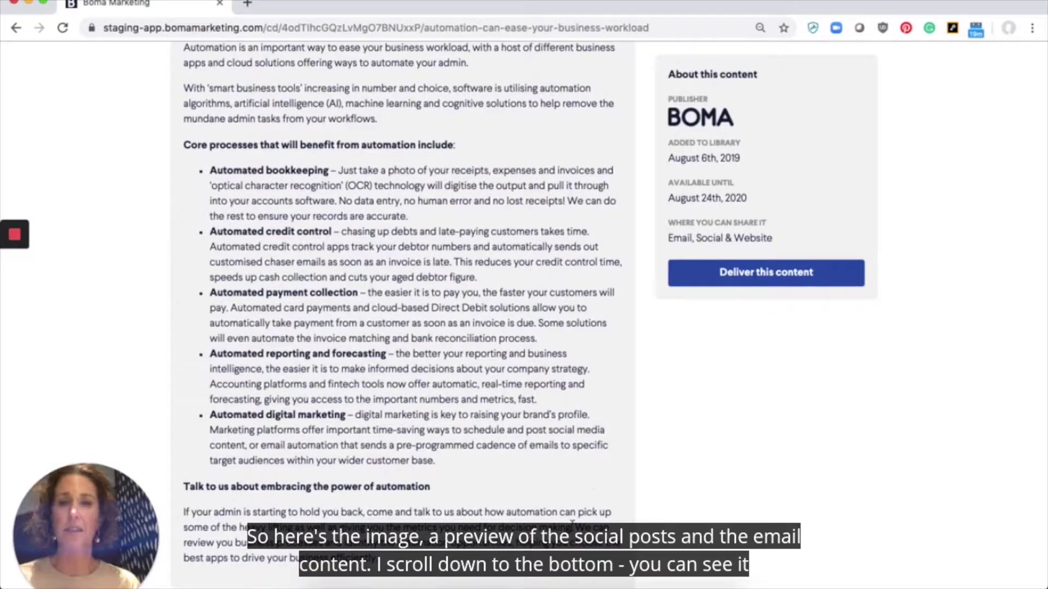
{"action": "left_click_drag", "start_coordinate": [571, 524], "coordinate": [601, 555]}
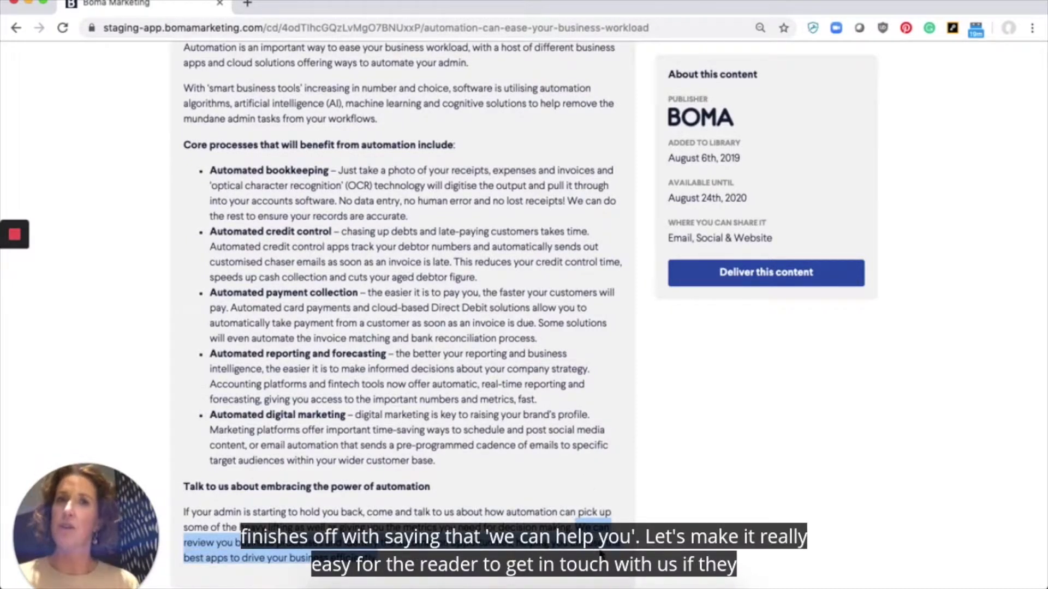
{"action": "left_click", "coordinate": [681, 489]}
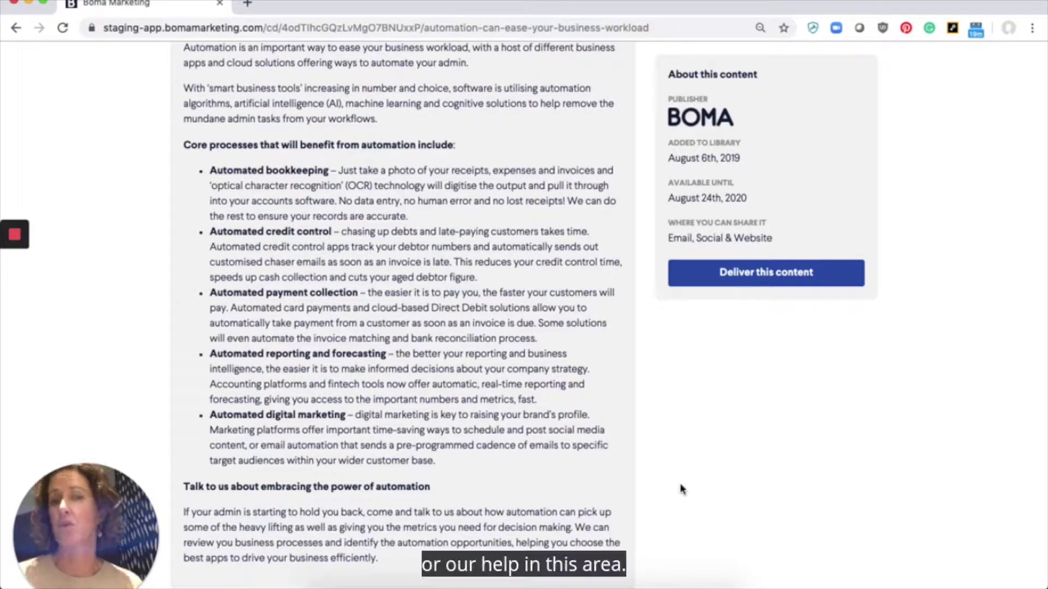
Start delivering this content as an email campaign named "Automation can ease your business workload".
{"action": "left_click", "coordinate": [840, 273]}
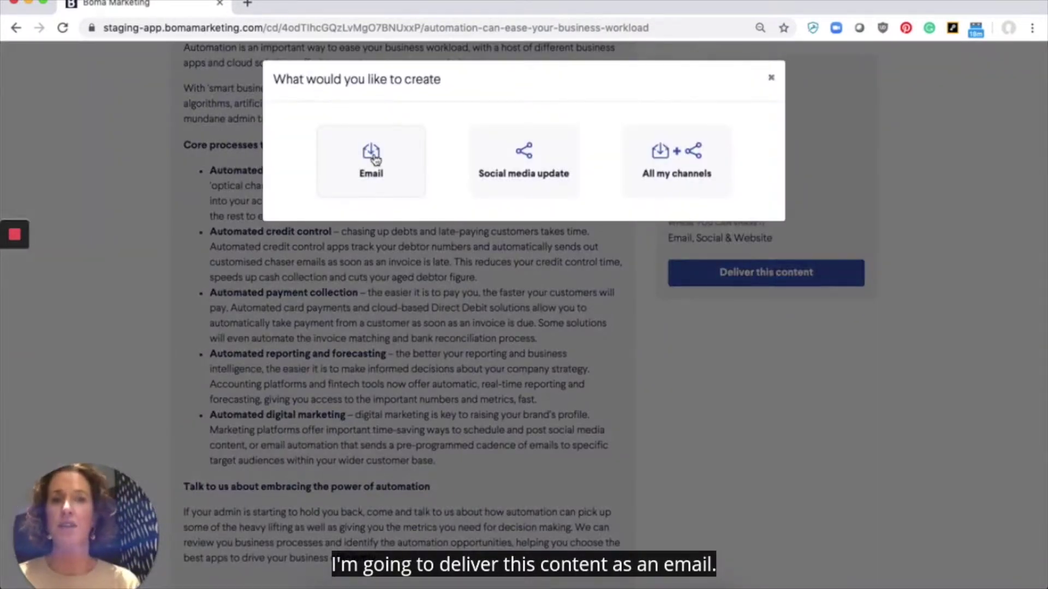
{"action": "left_click", "coordinate": [370, 155]}
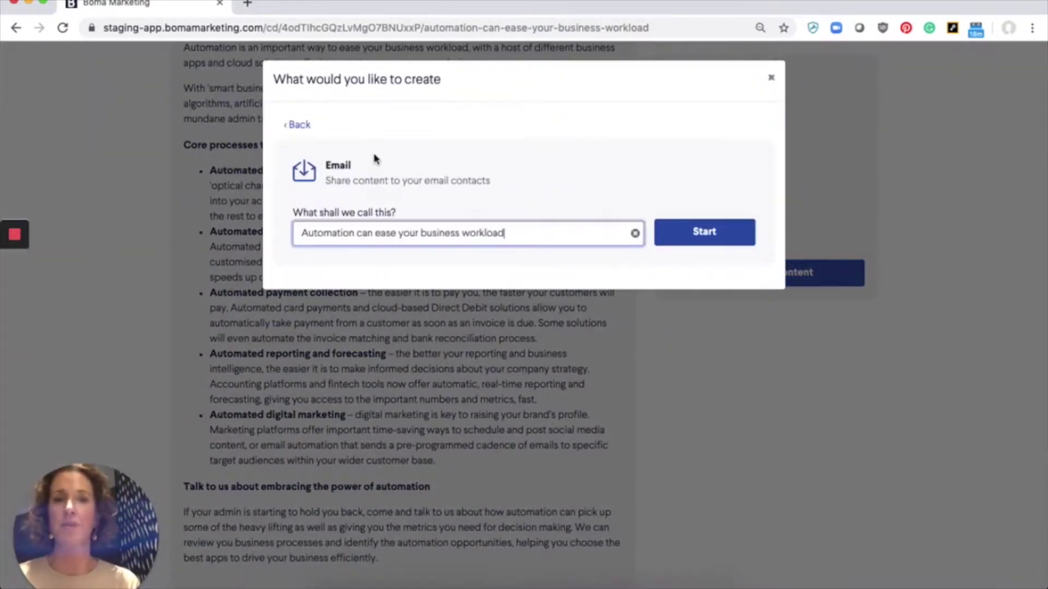
{"action": "left_click", "coordinate": [741, 236]}
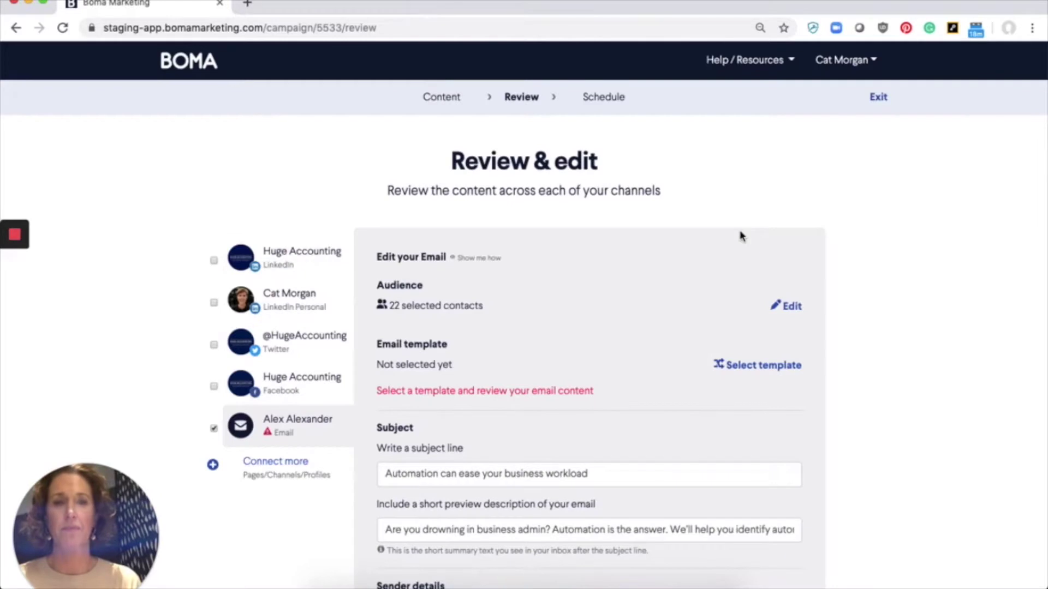
Choose the empty Huge Accounting branded template for the email.
{"action": "scroll", "coordinate": [740, 235], "scroll_direction": "down", "scroll_amount": 3}
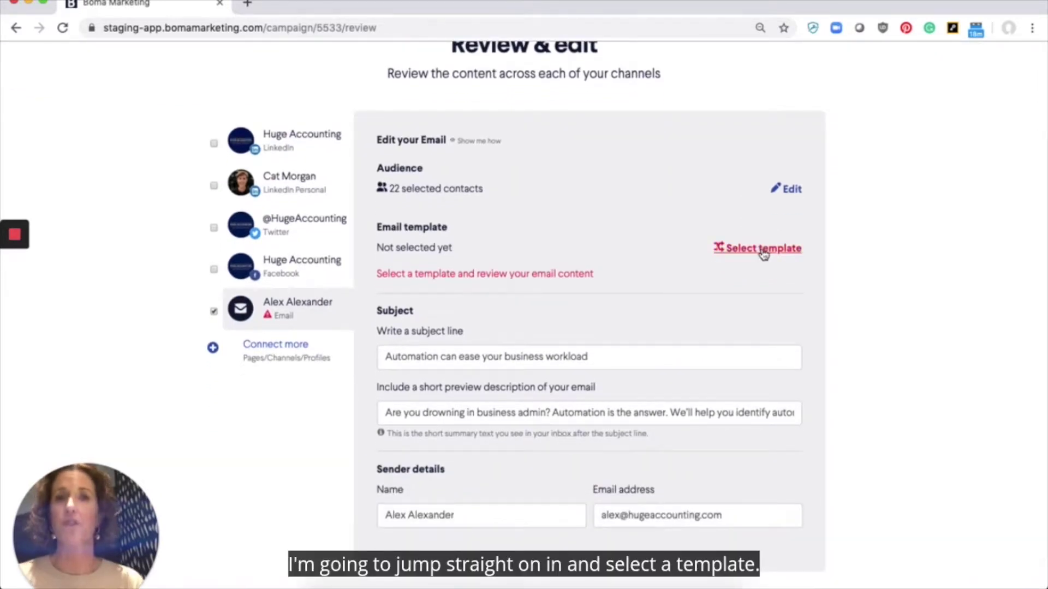
{"action": "left_click", "coordinate": [762, 250]}
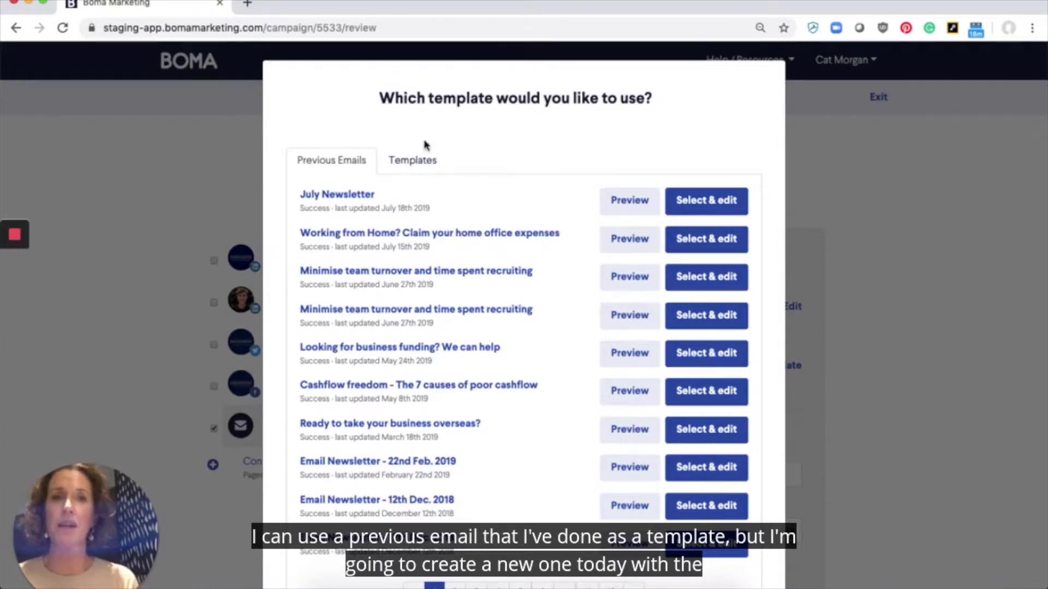
{"action": "left_click", "coordinate": [420, 163]}
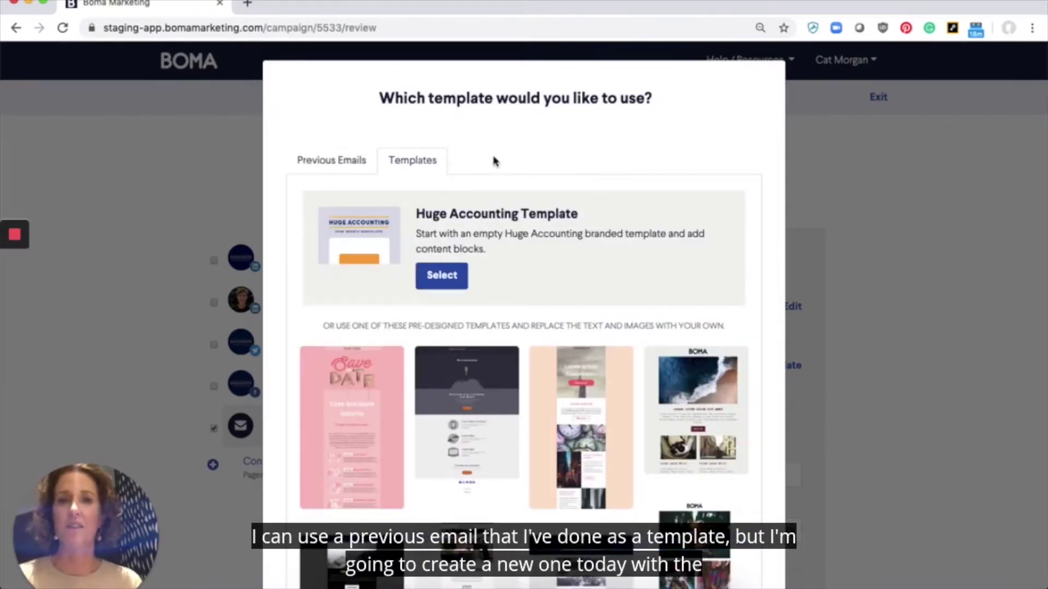
{"action": "left_click", "coordinate": [444, 281]}
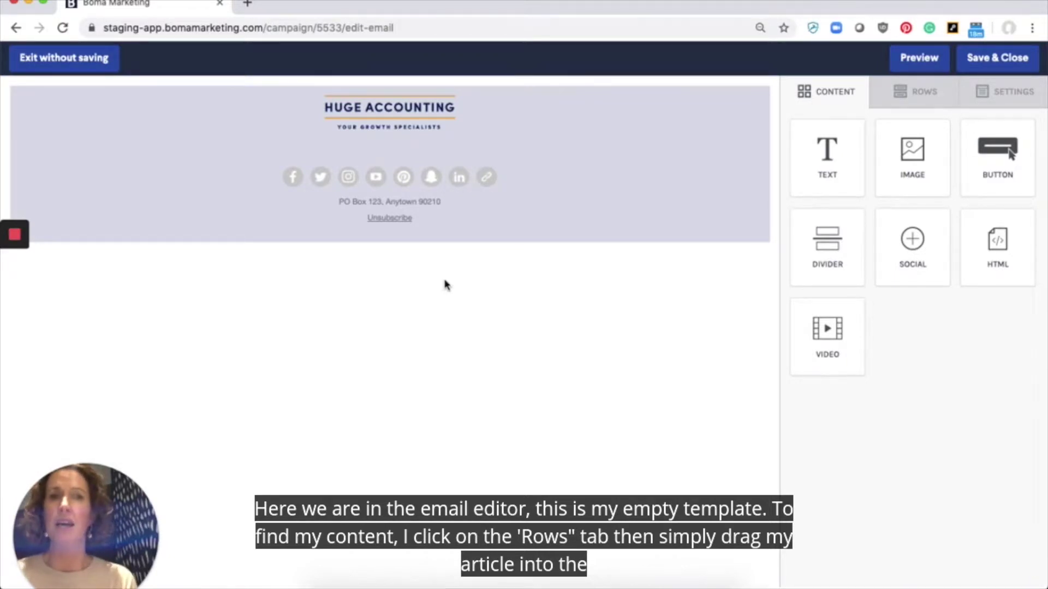
Insert the campaign article into the email directly beneath the Huge Accounting header and select its image.
{"action": "left_click", "coordinate": [920, 102]}
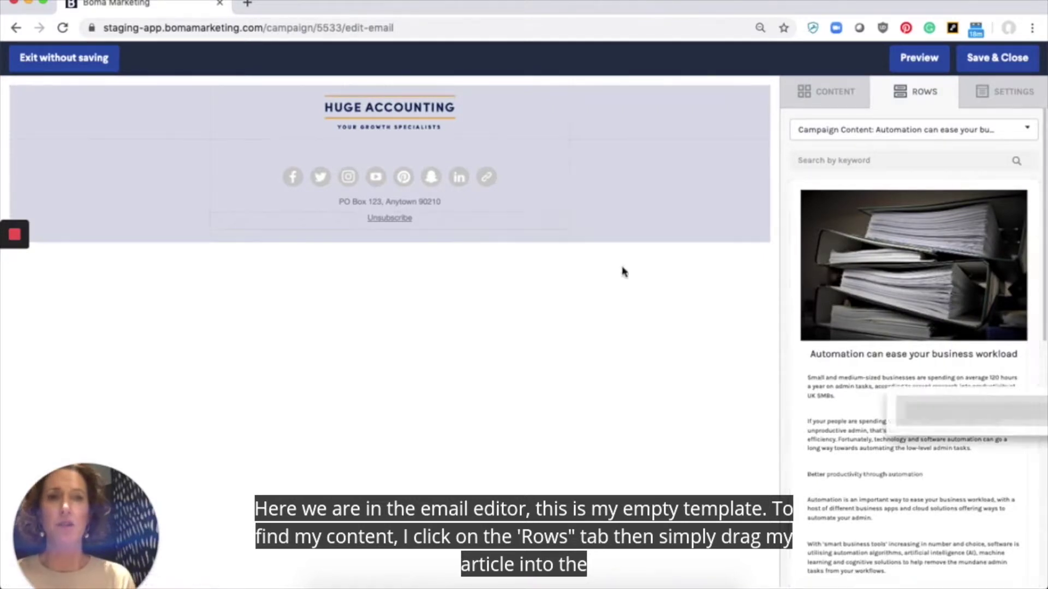
{"action": "left_click_drag", "start_coordinate": [624, 272], "coordinate": [414, 147]}
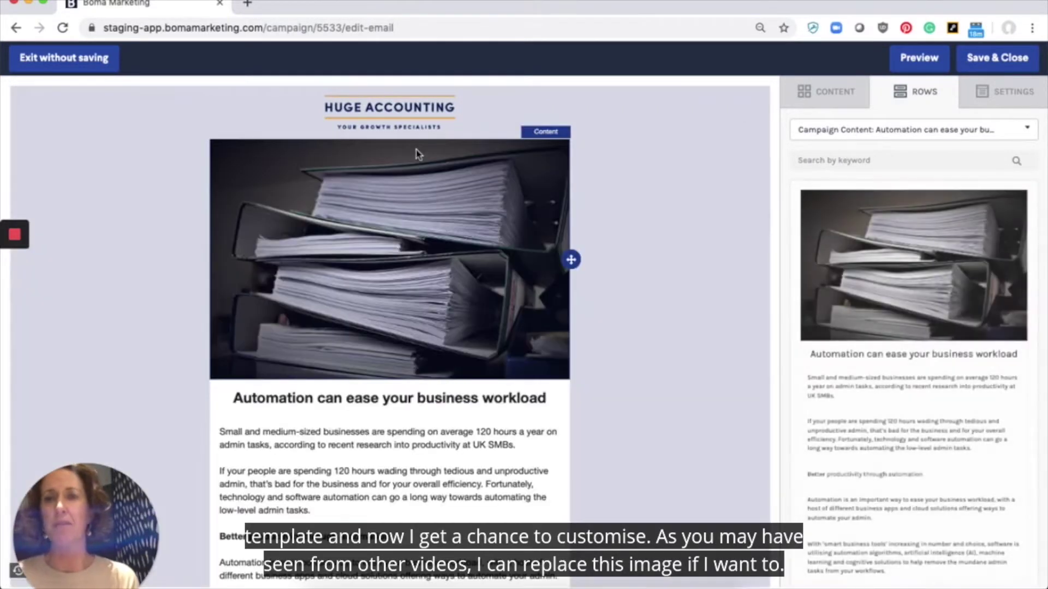
{"action": "scroll", "coordinate": [411, 251], "scroll_direction": "down", "scroll_amount": 3}
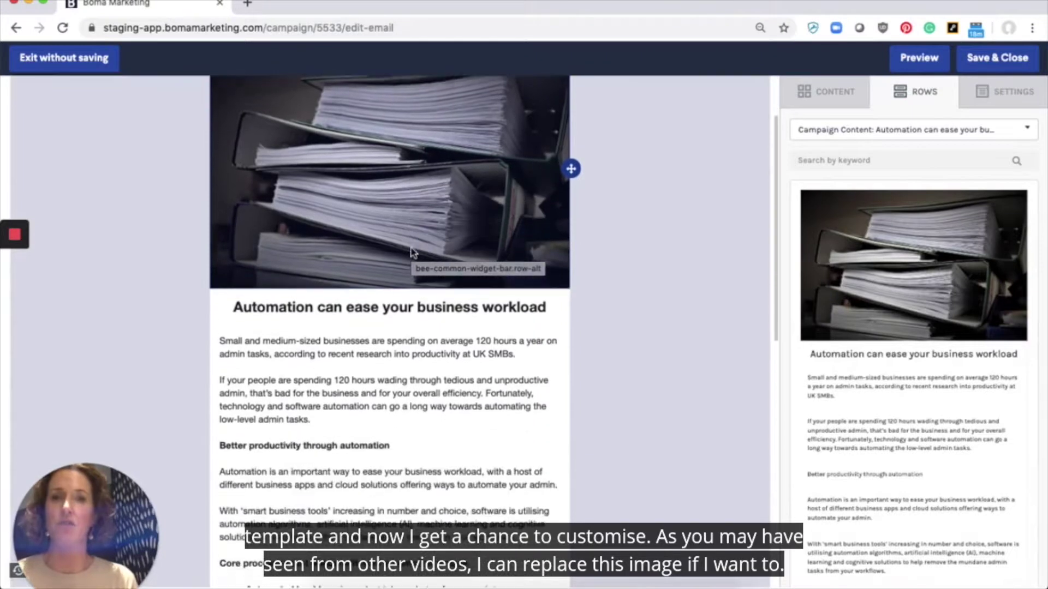
{"action": "scroll", "coordinate": [411, 251], "scroll_direction": "up", "scroll_amount": 1}
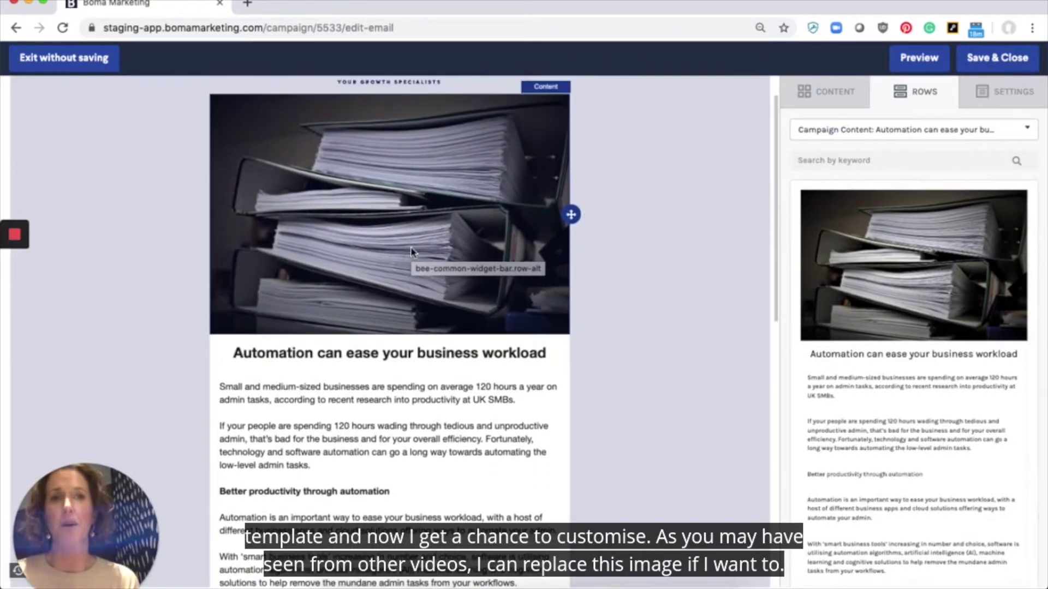
{"action": "left_click", "coordinate": [419, 244]}
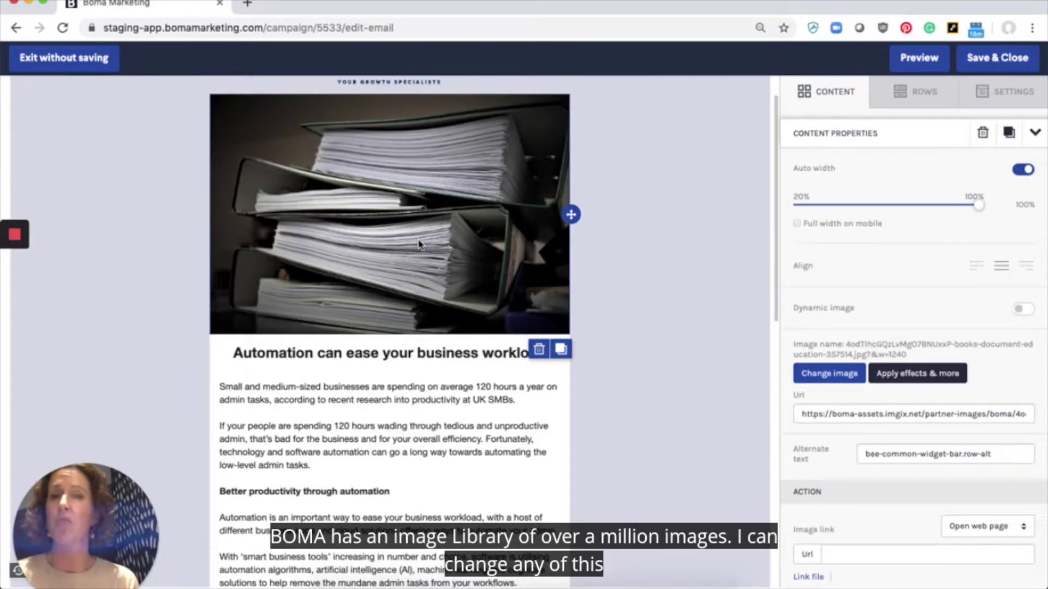
Add a button block beneath the article's closing paragraph, above the social icons.
{"action": "scroll", "coordinate": [419, 244], "scroll_direction": "down", "scroll_amount": 5}
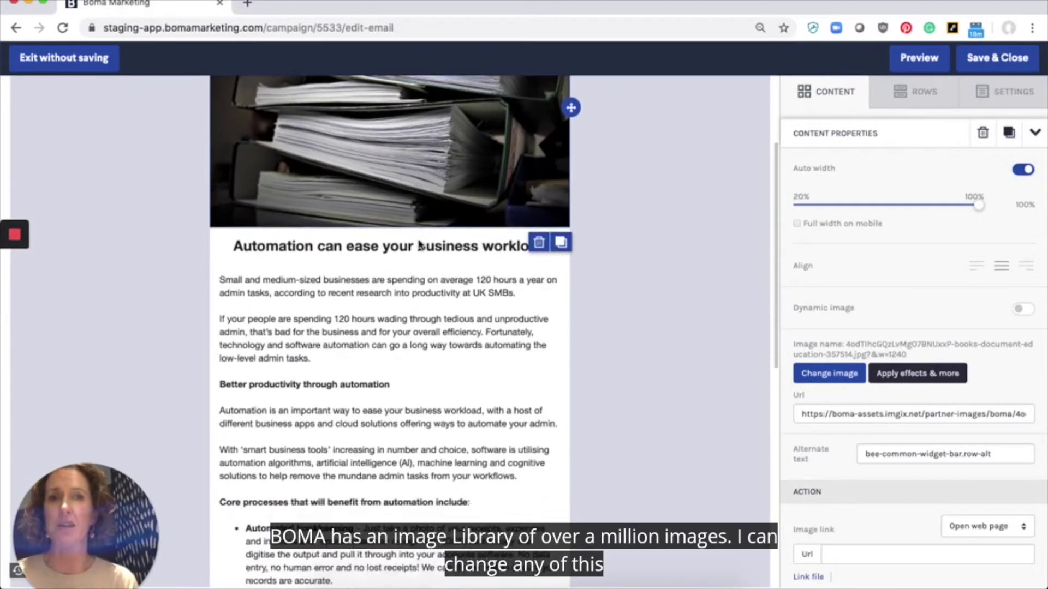
{"action": "scroll", "coordinate": [419, 240], "scroll_direction": "down", "scroll_amount": 4}
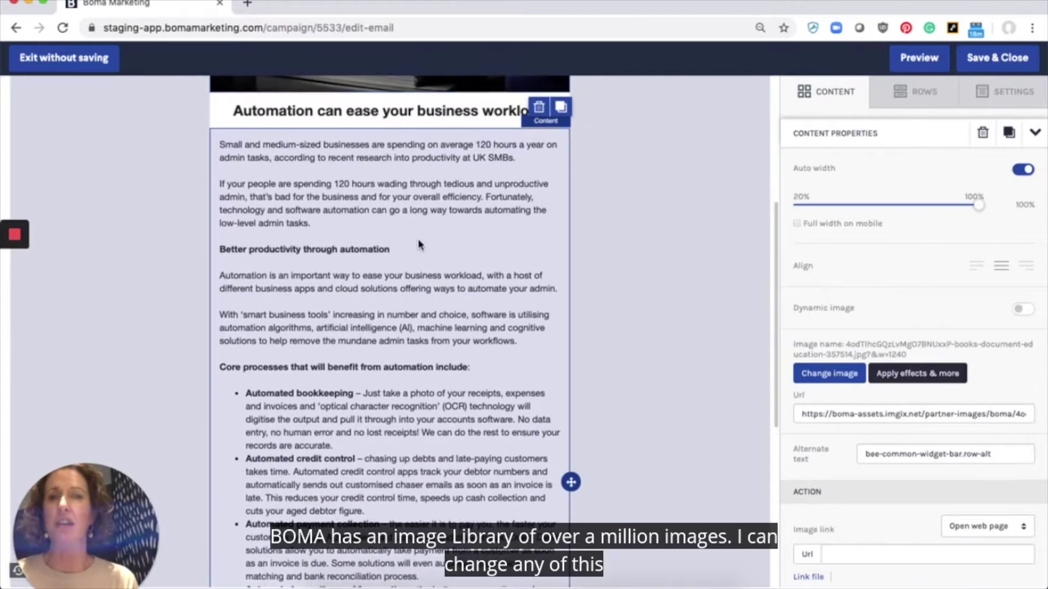
{"action": "scroll", "coordinate": [419, 240], "scroll_direction": "down", "scroll_amount": 5}
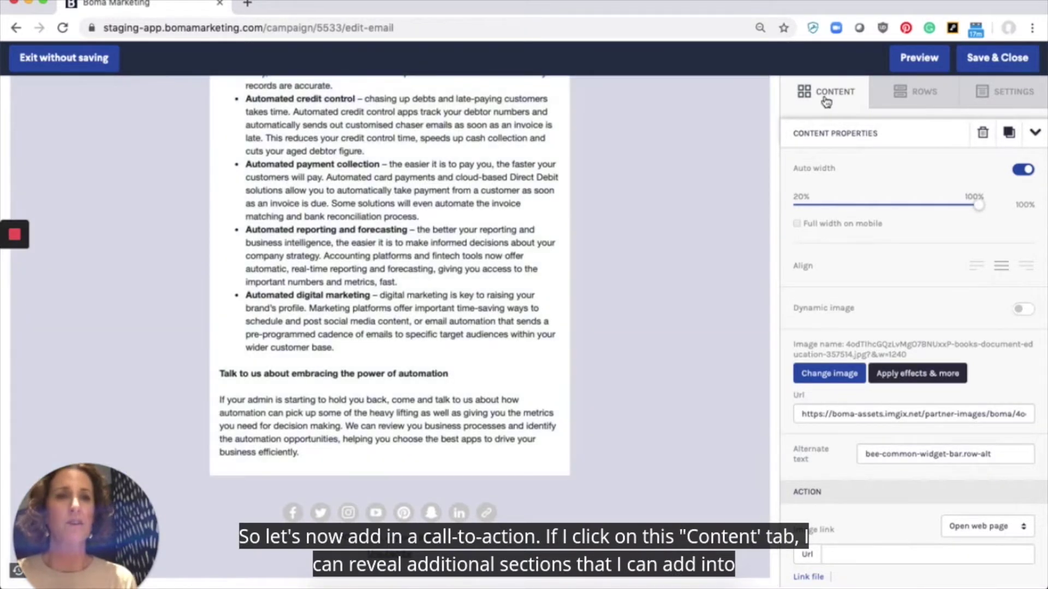
{"action": "left_click", "coordinate": [826, 99]}
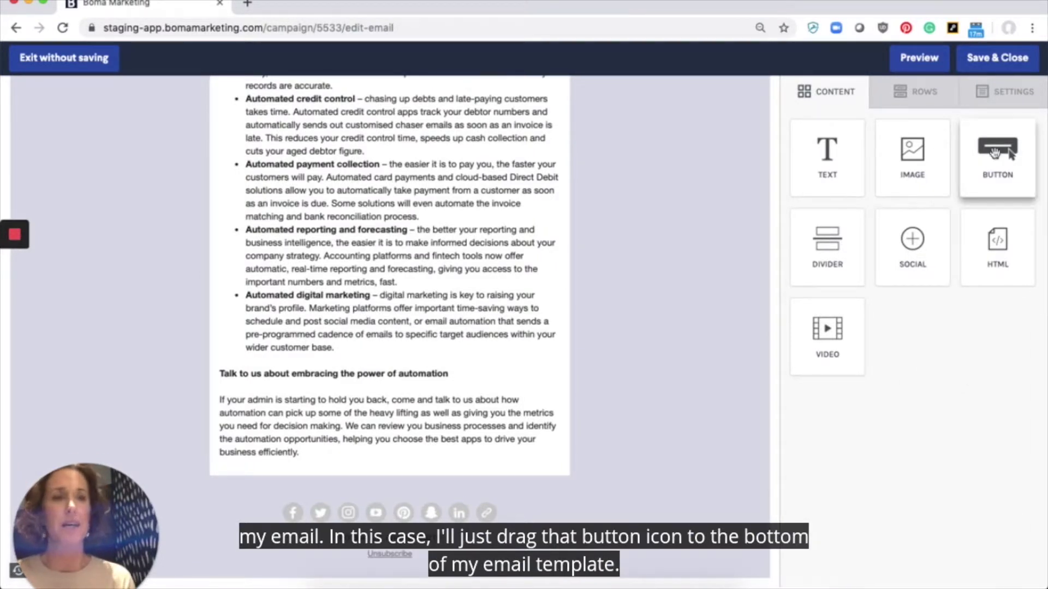
{"action": "left_click_drag", "start_coordinate": [994, 153], "coordinate": [410, 481]}
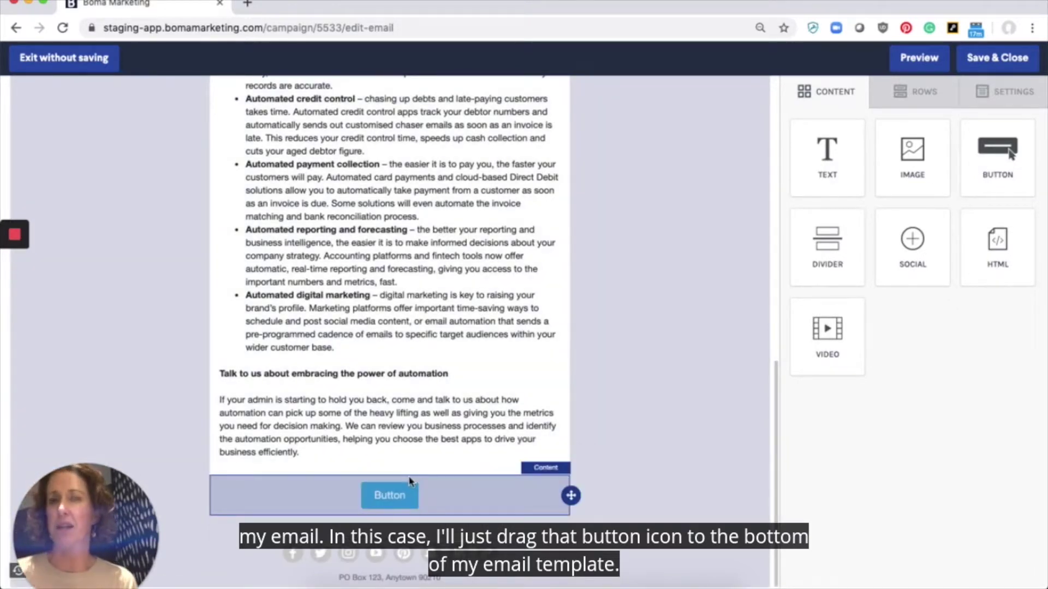
Change the new button's label to "Contact us".
{"action": "left_click", "coordinate": [379, 495]}
{"action": "double_click", "coordinate": [379, 494]}
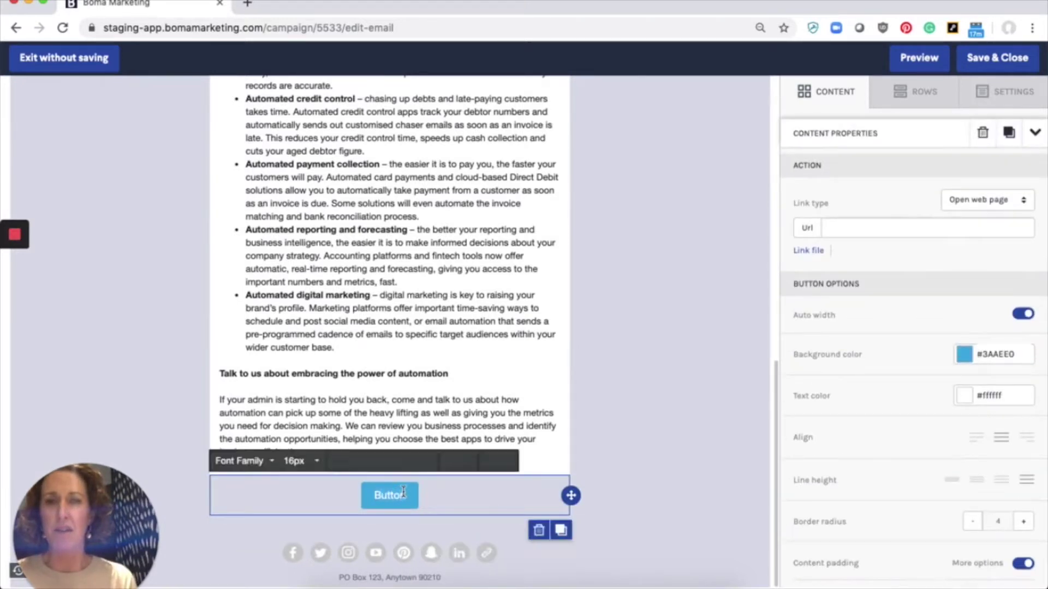
{"action": "key", "text": "BackSpace"}
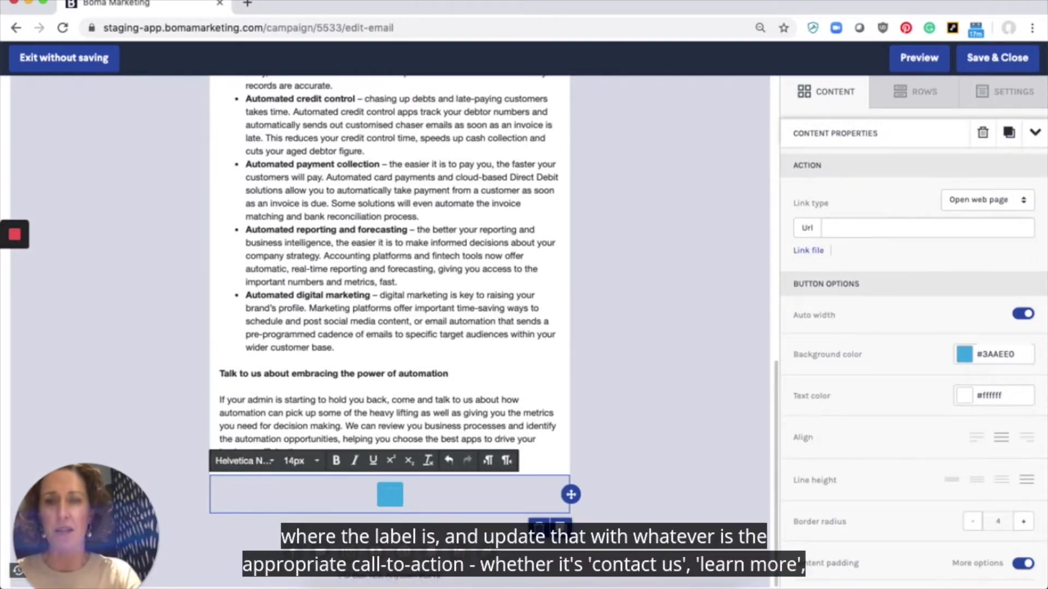
{"action": "type", "text": "Cont"}
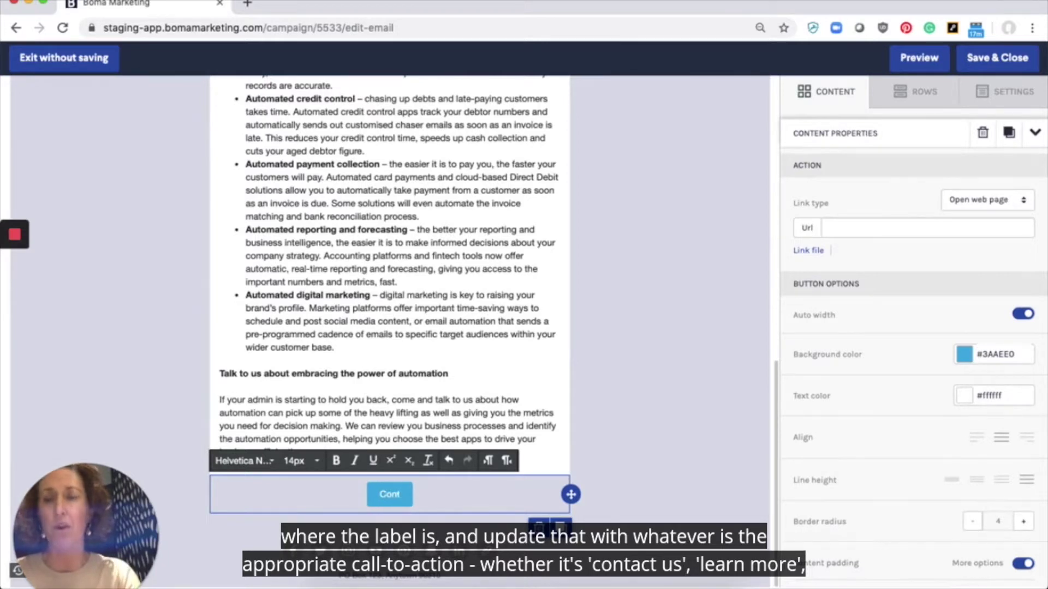
{"action": "type", "text": "act"}
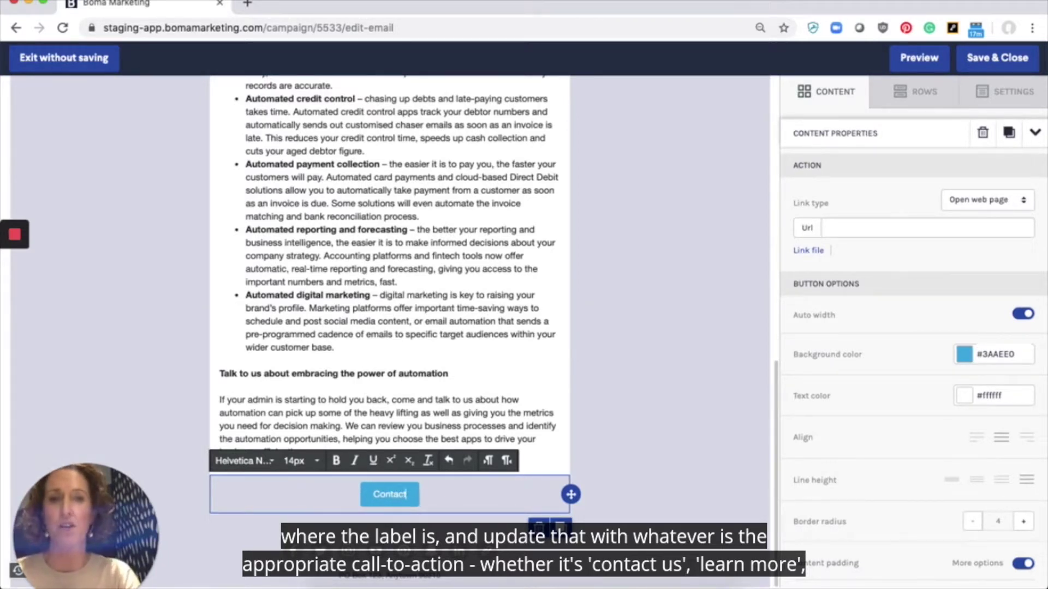
{"action": "type", "text": " us"}
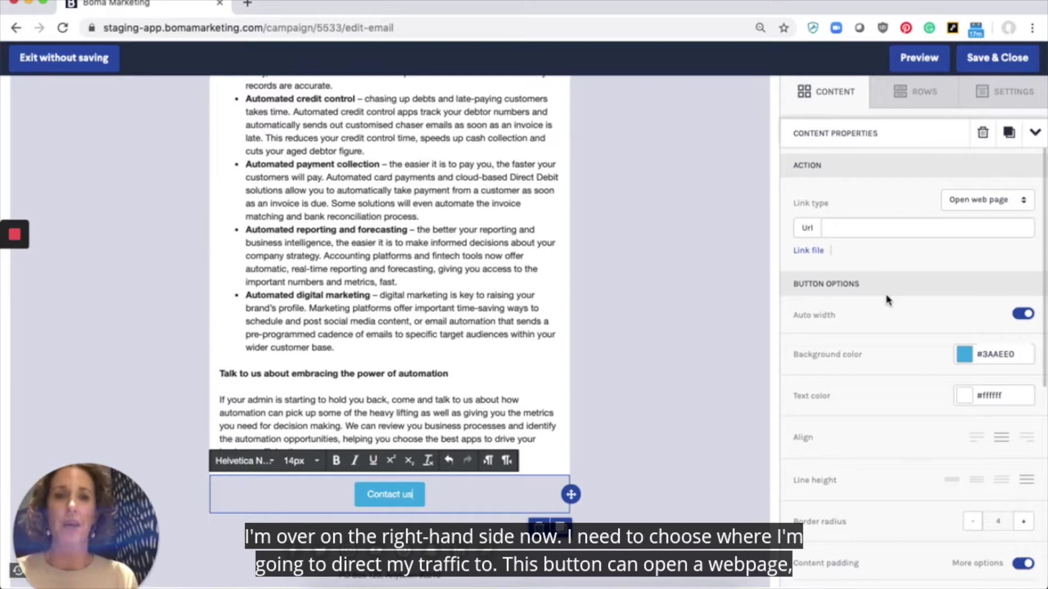
{"action": "left_click", "coordinate": [968, 202]}
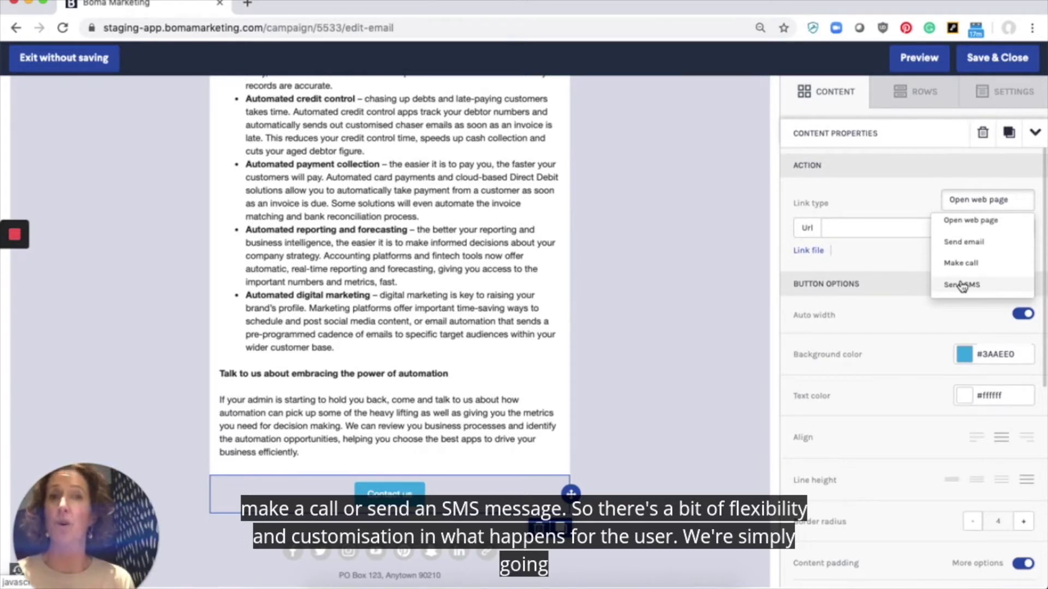
{"action": "left_click", "coordinate": [997, 220]}
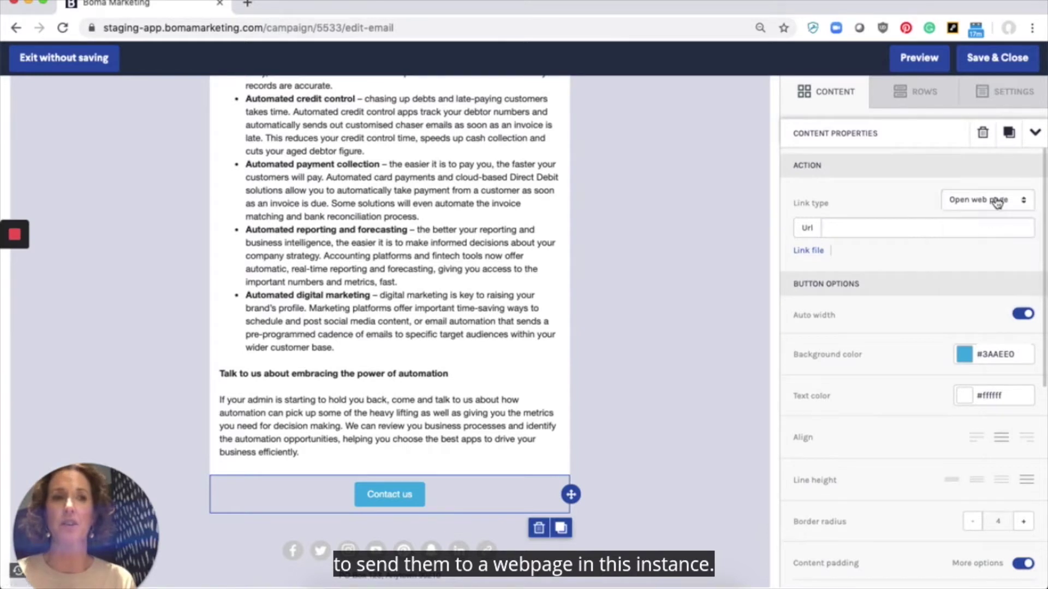
{"action": "left_click", "coordinate": [861, 228]}
{"action": "type", "text": "w"}
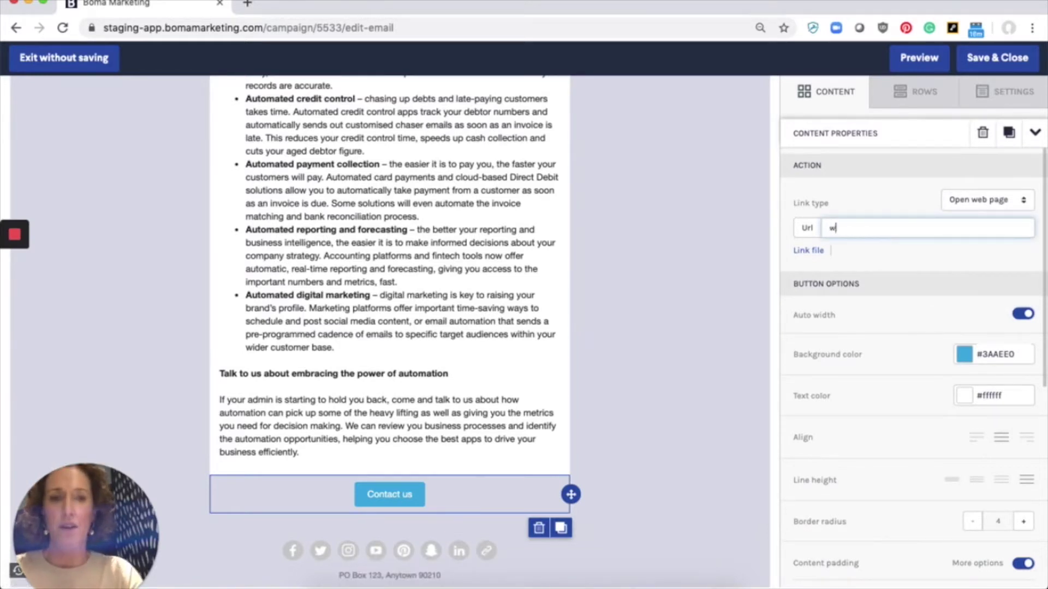
{"action": "type", "text": "ww."}
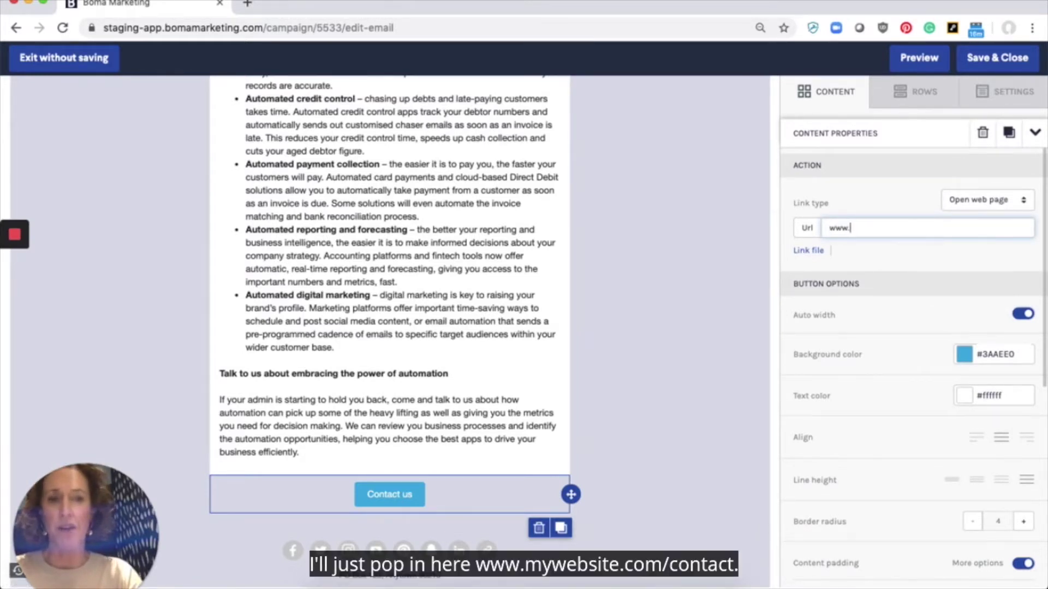
{"action": "type", "text": "mysite.c"}
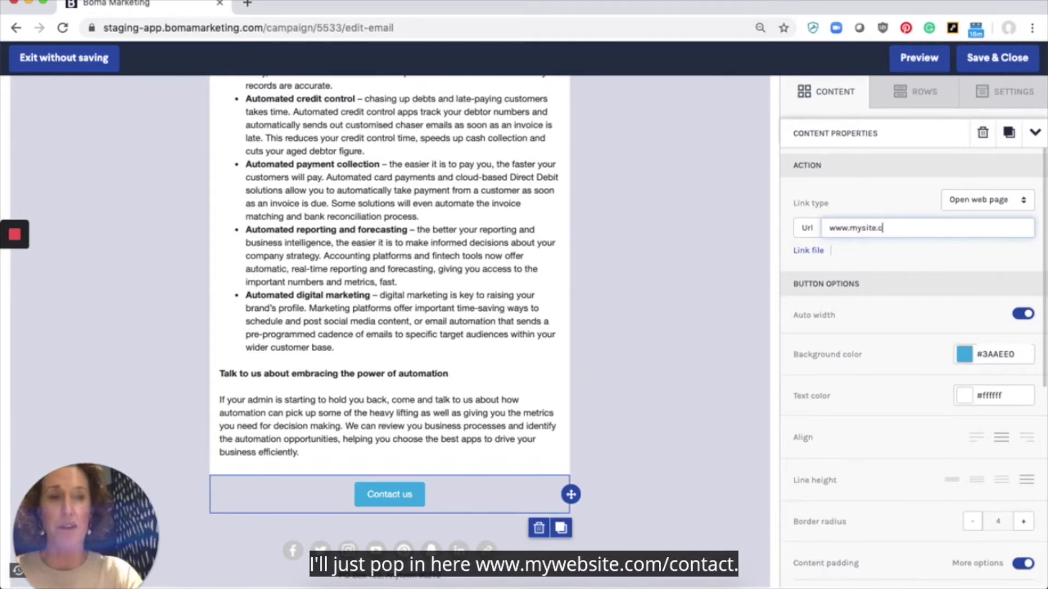
{"action": "type", "text": "om/contact"}
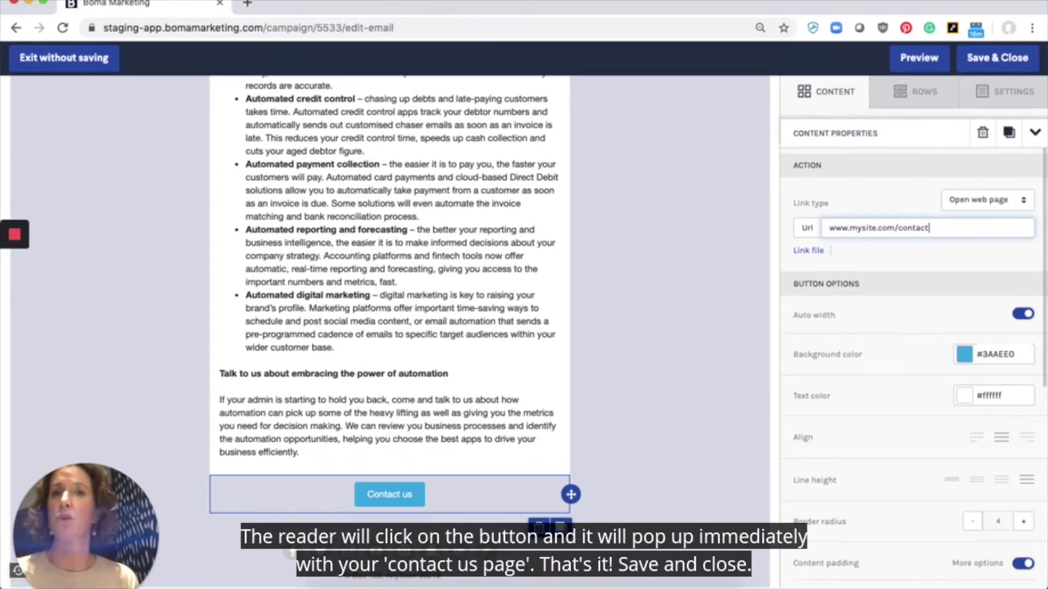
Save the email, close the editor and look over the campaign's review page down to the delivery options.
{"action": "scroll", "coordinate": [912, 360], "scroll_direction": "down", "scroll_amount": 5}
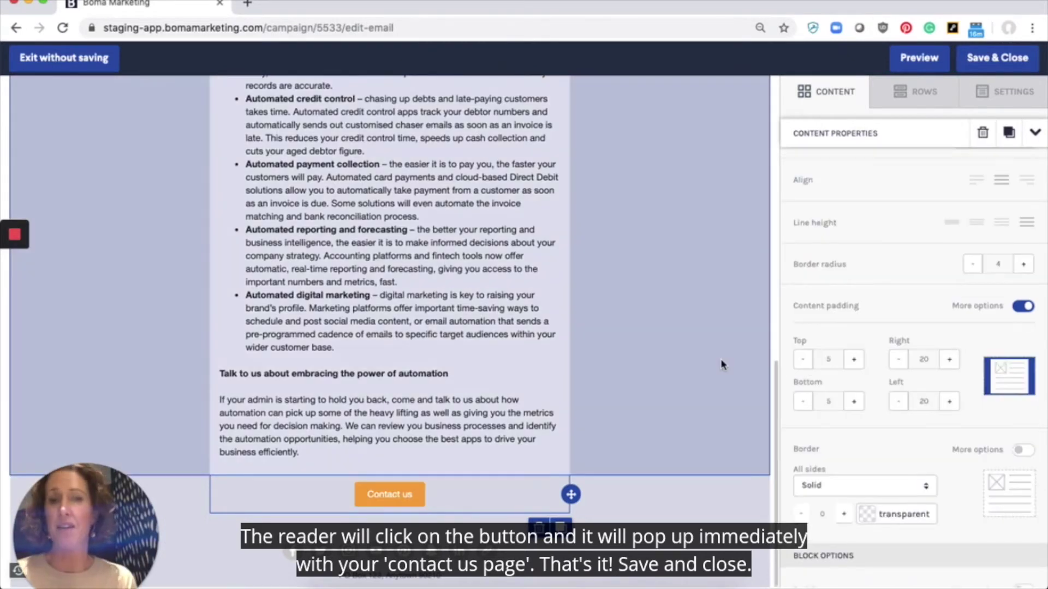
{"action": "scroll", "coordinate": [720, 359], "scroll_direction": "up", "scroll_amount": 5}
{"action": "left_click", "coordinate": [998, 57]}
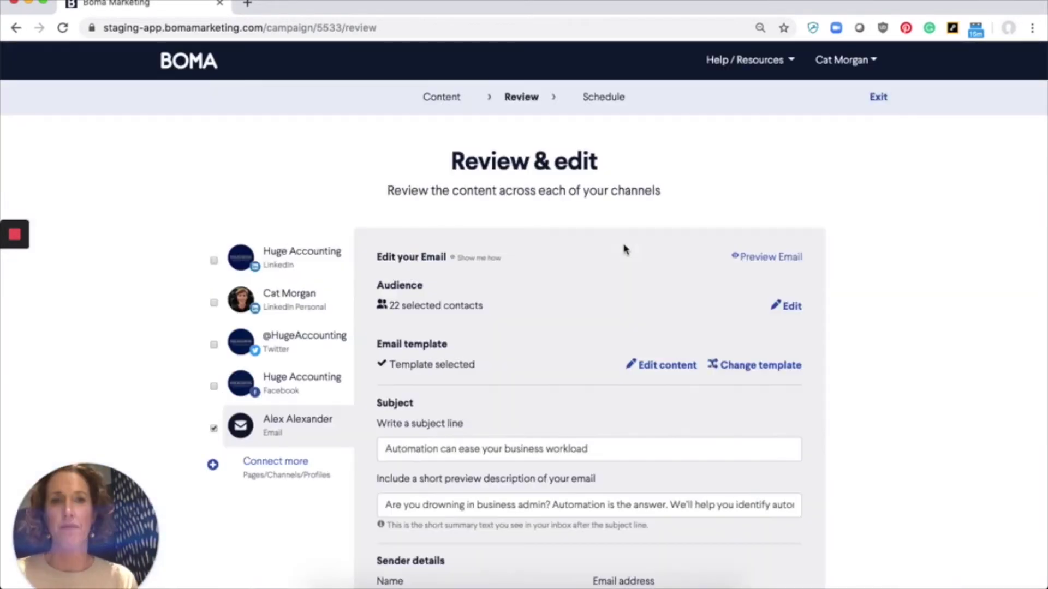
{"action": "scroll", "coordinate": [625, 249], "scroll_direction": "down", "scroll_amount": 5}
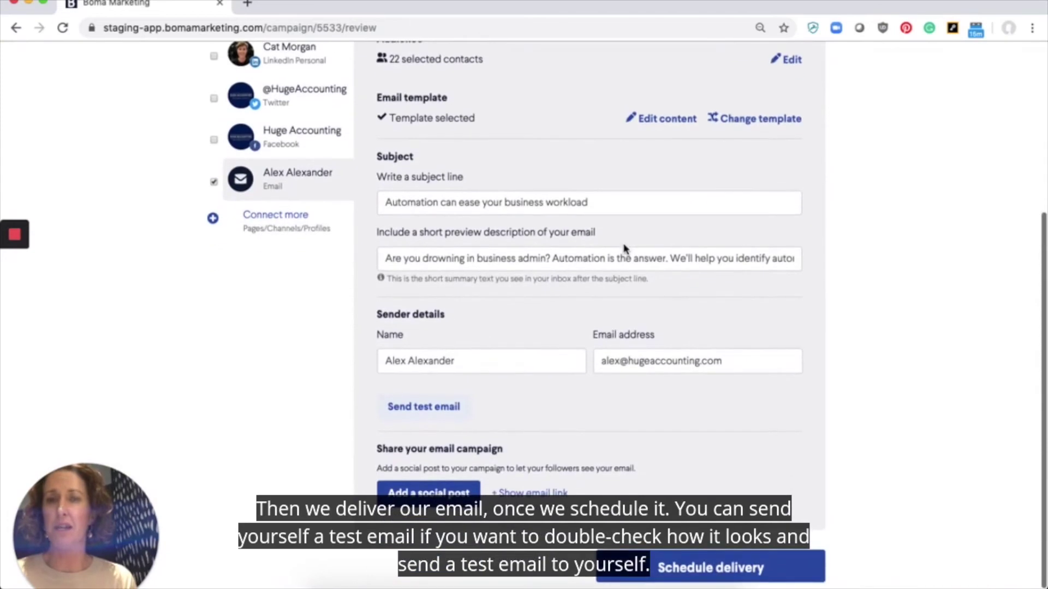